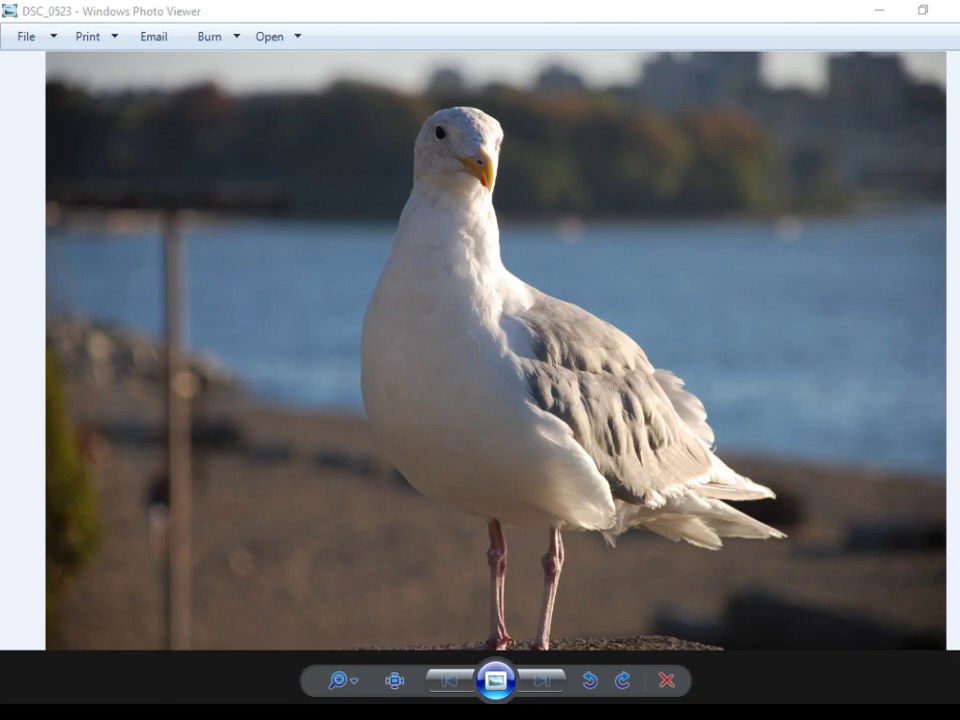
# Step: Close the photo viewer and open the Properties dialog of the DSC_0523 desktop image
pyautogui.click(954, 10)
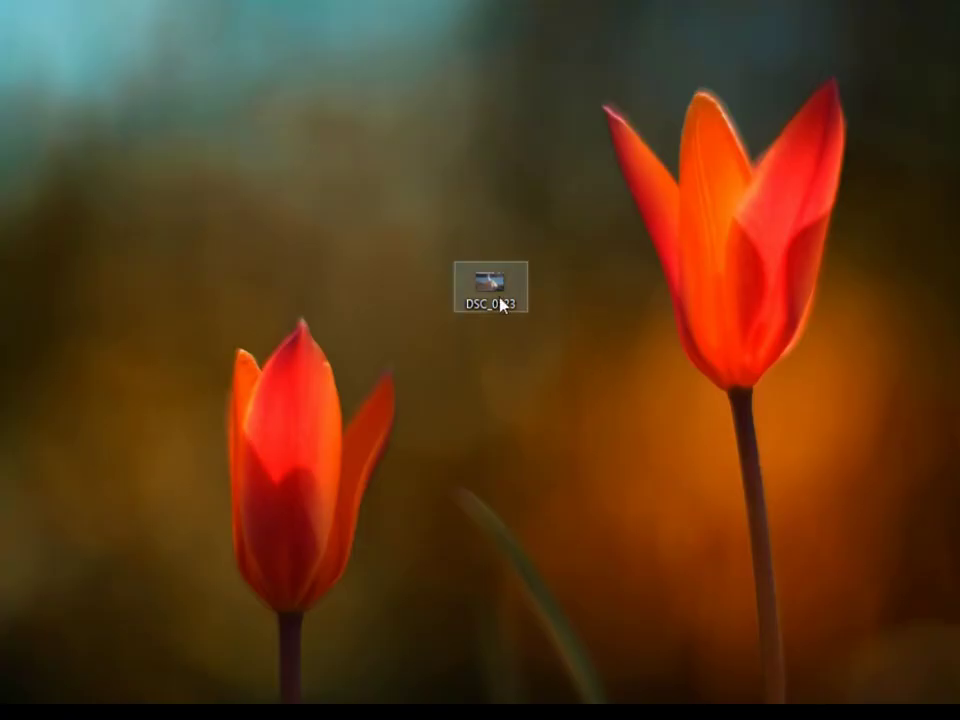
pyautogui.moveTo(499, 304); pyautogui.dragTo(531, 310)
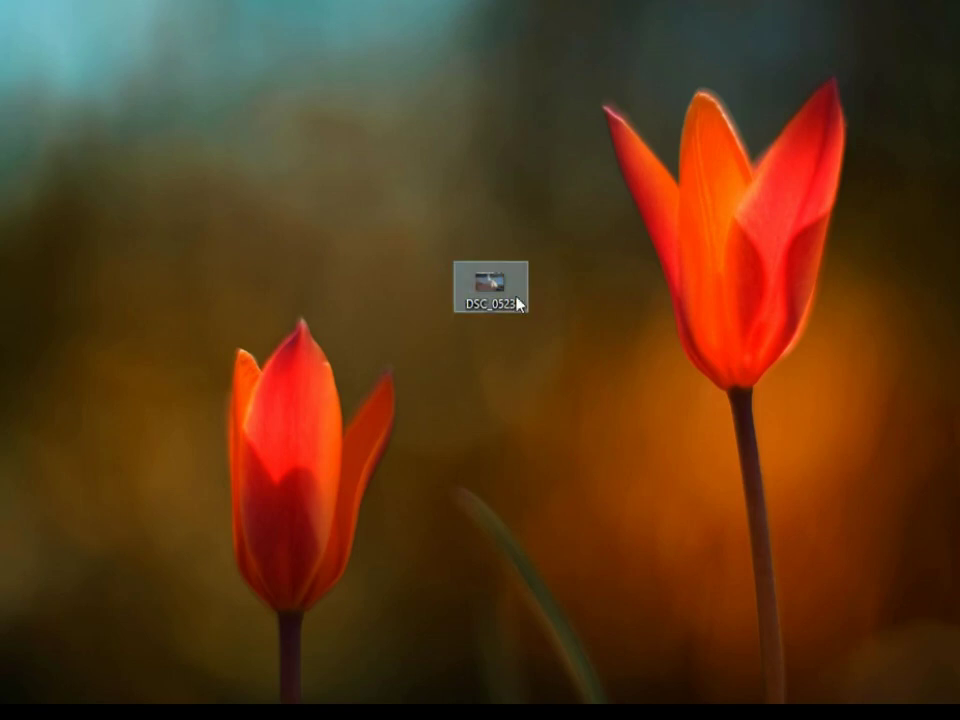
pyautogui.rightClick(488, 288)
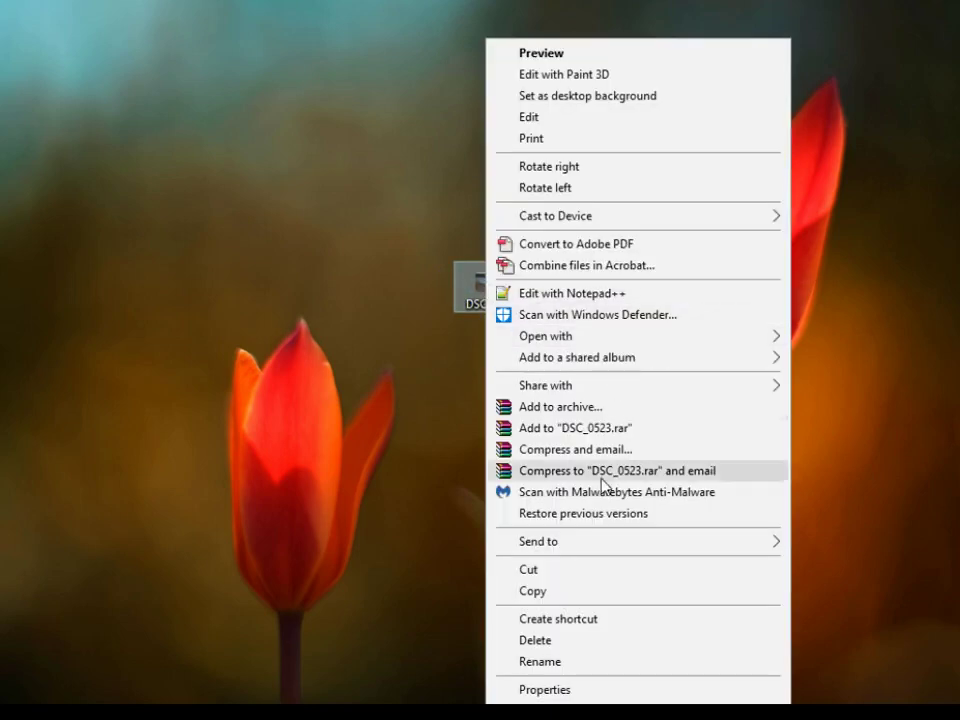
pyautogui.click(553, 690)
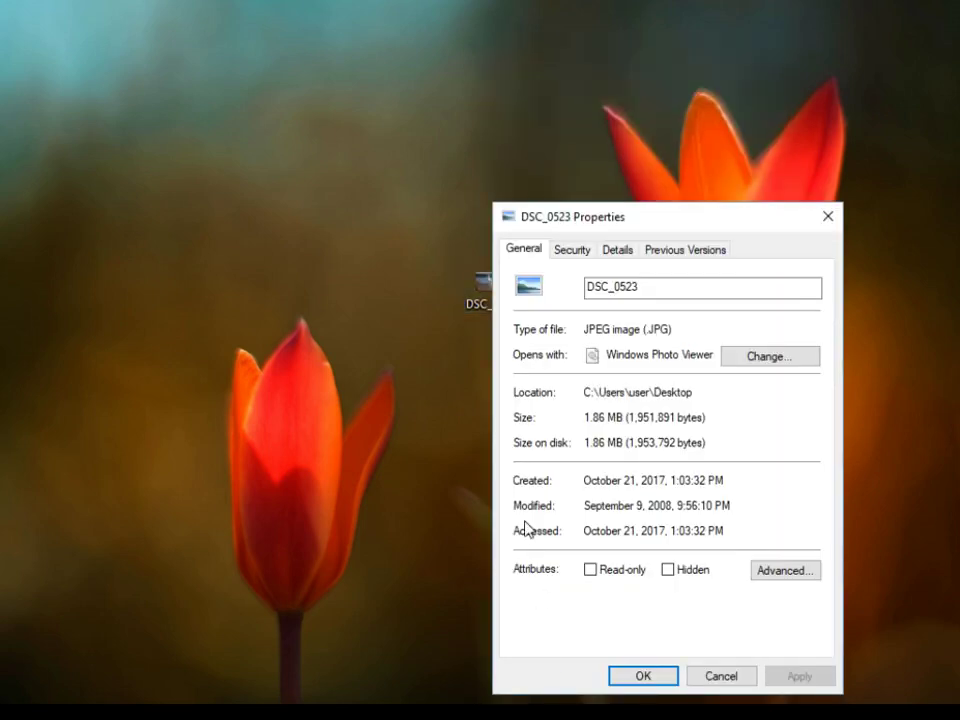
pyautogui.moveTo(645, 226); pyautogui.dragTo(435, 88)
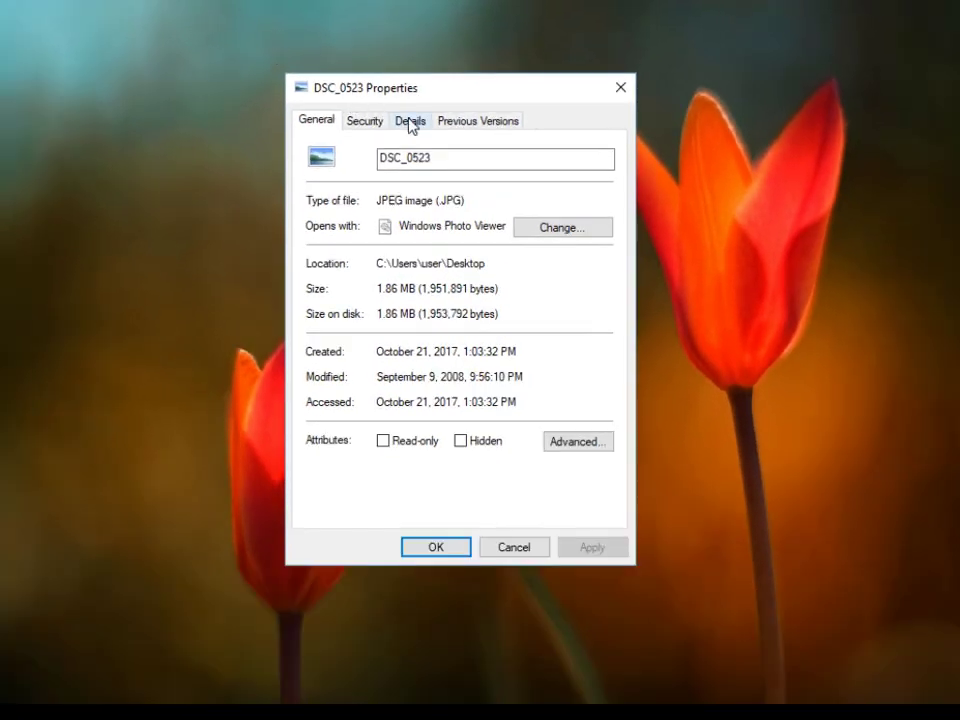
# Step: Read DSC_0523's 3008 x 2000 pixel dimensions on the Details tab, then close Properties
pyautogui.click(426, 137)
pyautogui.scroll(-4, 510, 214)
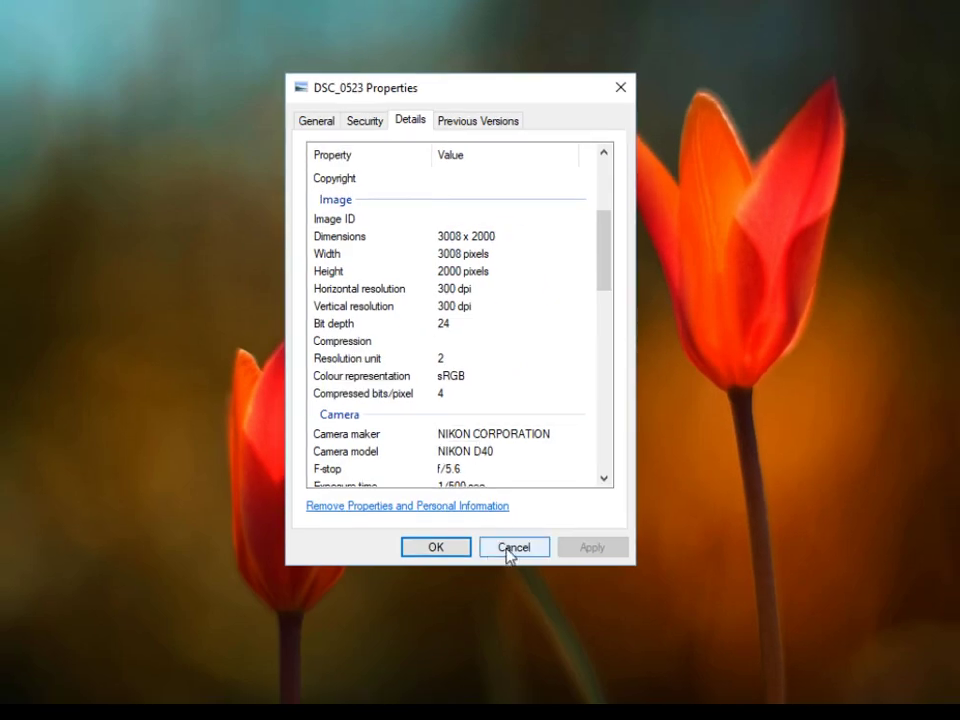
pyautogui.click(512, 551)
# Step: Bring the Photoshop window with the seagull photo forward and dismiss the File menu
pyautogui.moveTo(450, 712)
pyautogui.click(395, 712)
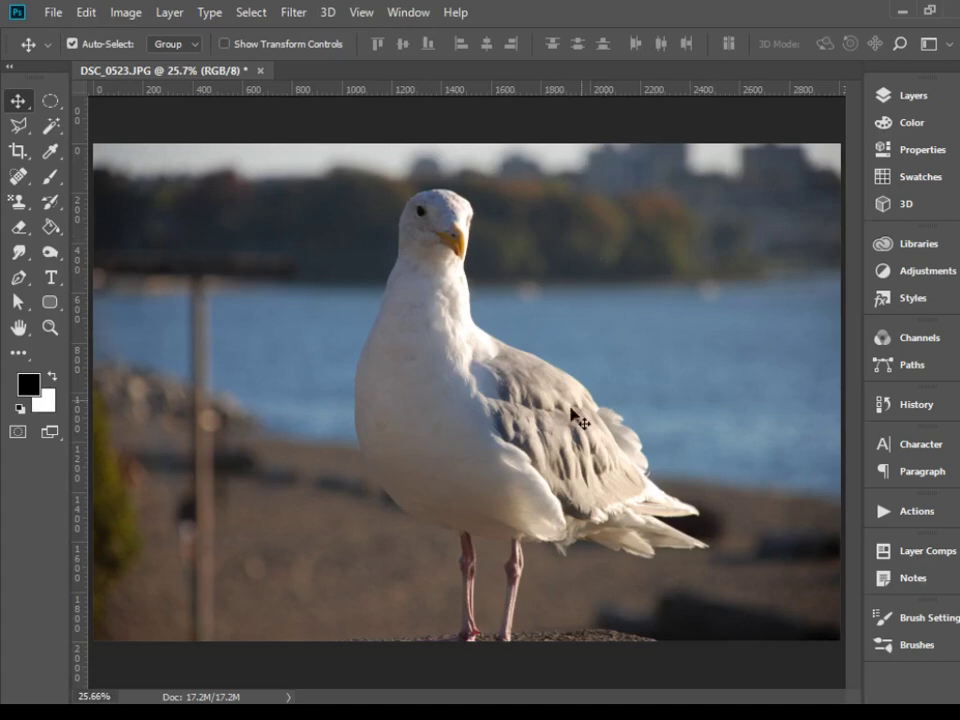
pyautogui.click(51, 14)
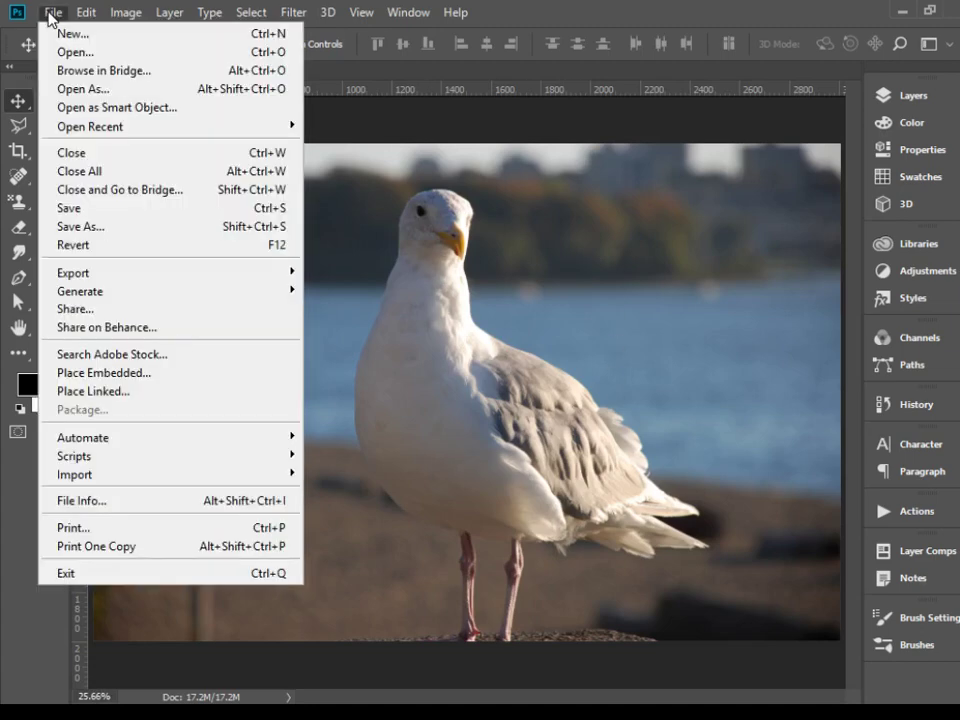
pyautogui.click(80, 52)
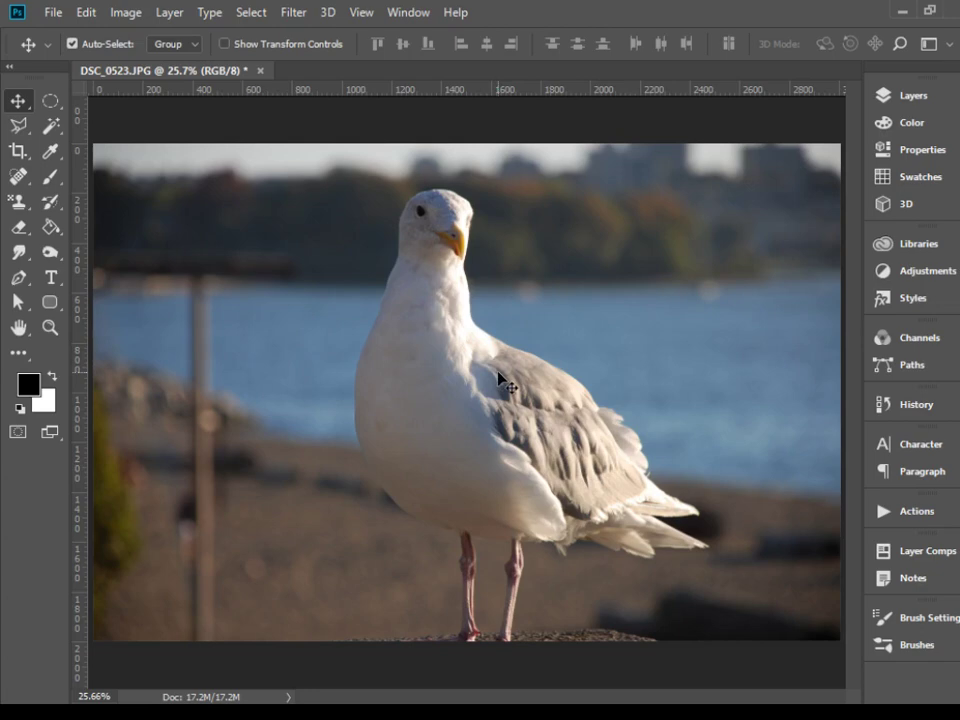
# Step: Zoom the seagull photo to 100% actual pixels via View, then open the Image menu
pyautogui.click(365, 15)
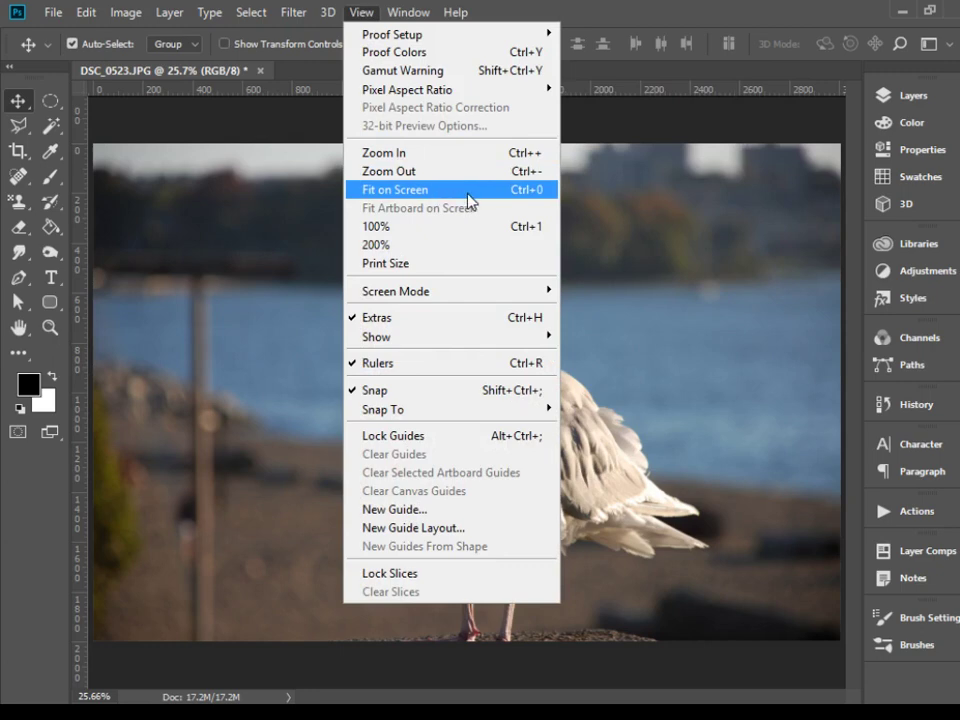
pyautogui.click(391, 236)
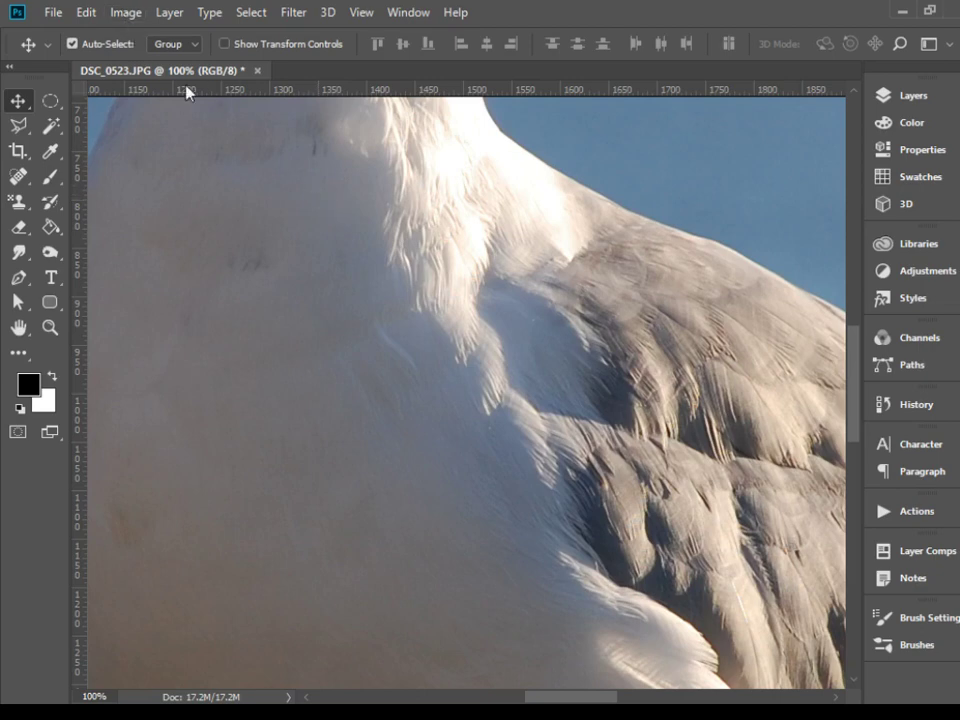
pyautogui.click(118, 18)
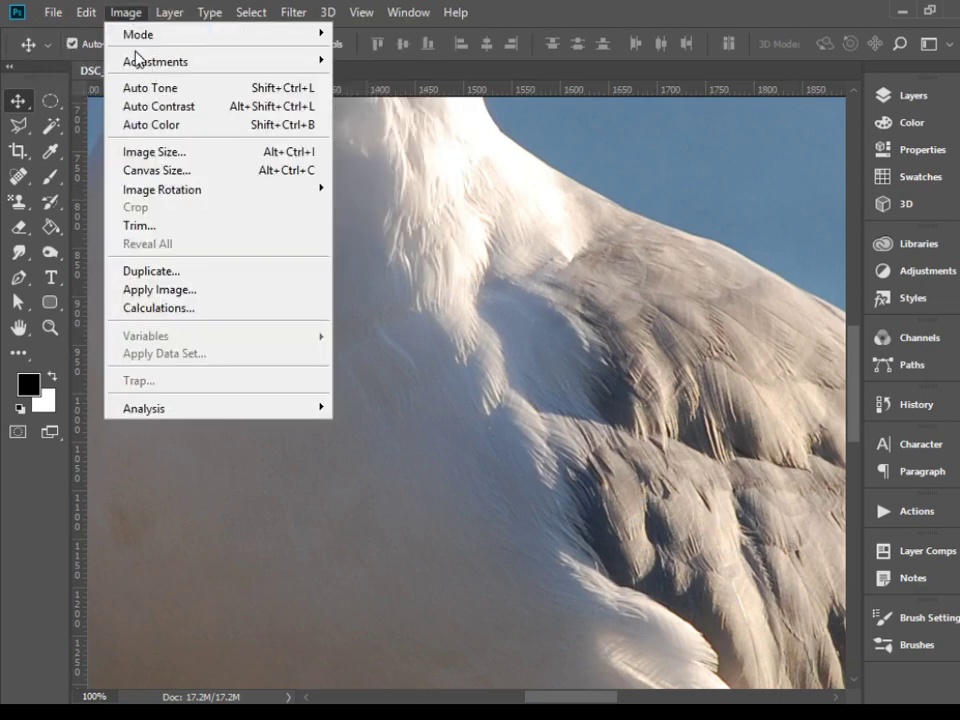
# Step: Open Image Size and inspect the width (3008), height and resolution values
pyautogui.click(168, 153)
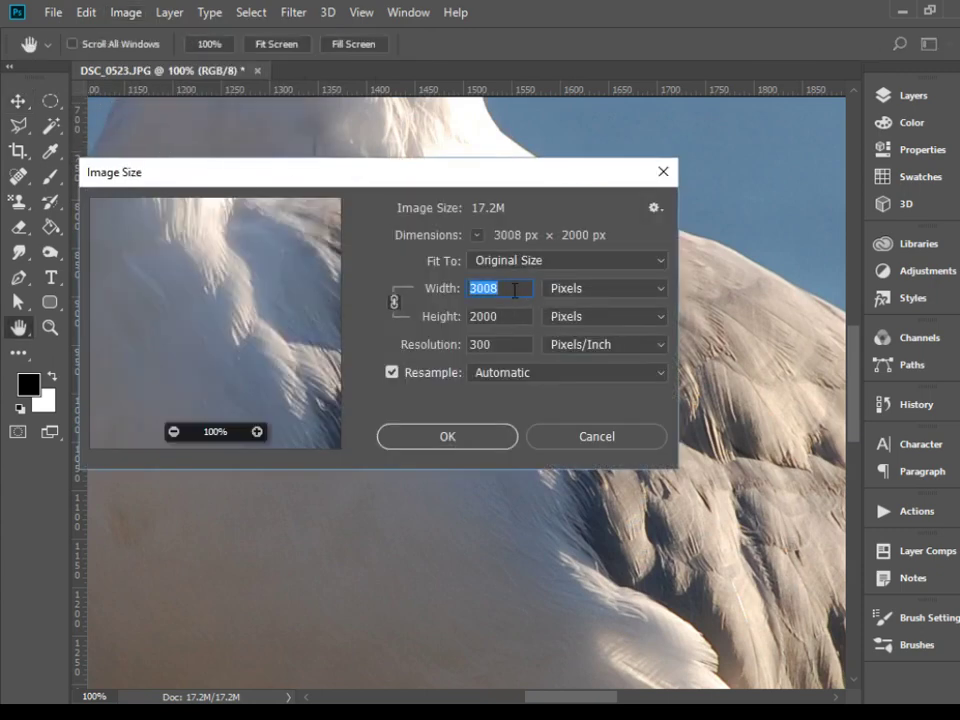
pyautogui.click(502, 292)
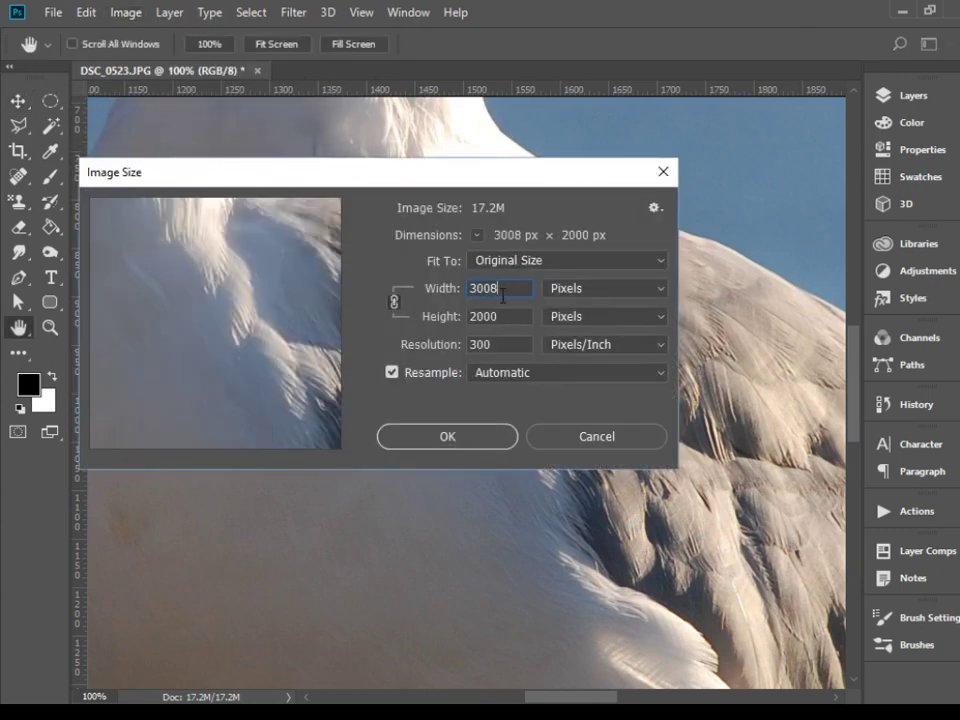
pyautogui.doubleClick(502, 292)
pyautogui.press('Tab')
pyautogui.click(519, 316)
pyautogui.press('Tab')
pyautogui.click(507, 347)
# Step: Set the width to 800 pixels, confirm height became 532, and apply the resize
pyautogui.click(508, 288)
pyautogui.doubleClick(507, 289)
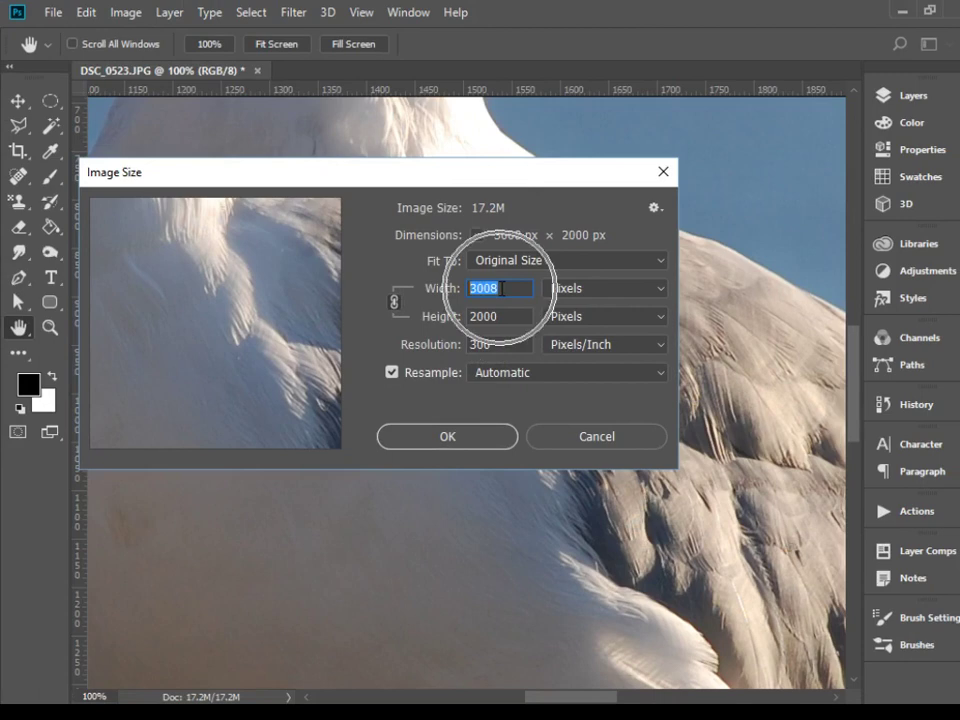
pyautogui.write('800')
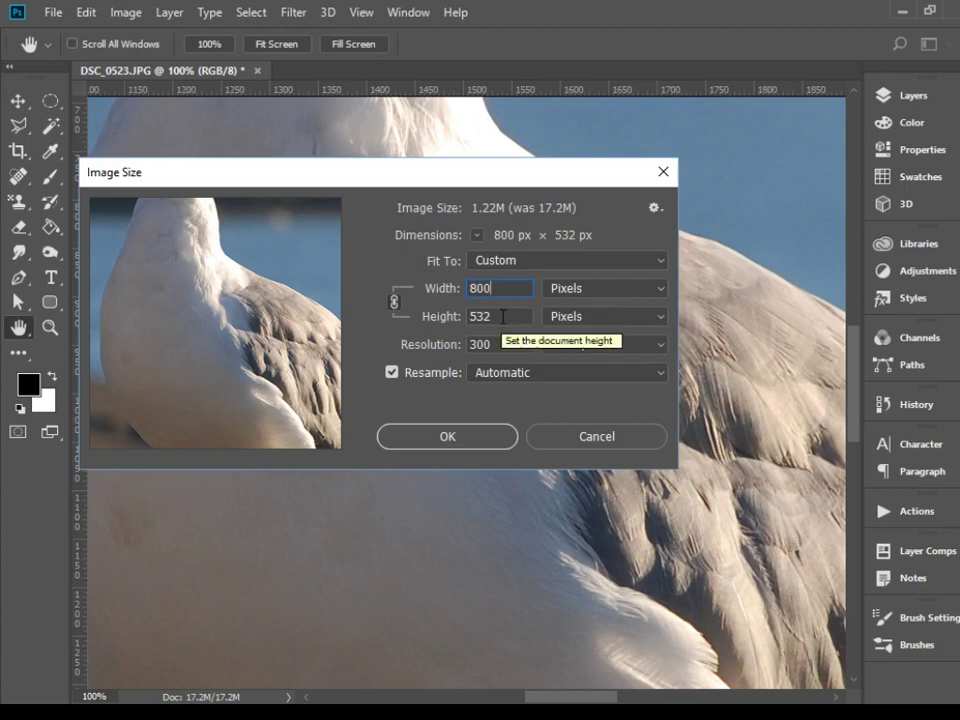
pyautogui.click(503, 316)
pyautogui.doubleClick(502, 316)
pyautogui.click(500, 316)
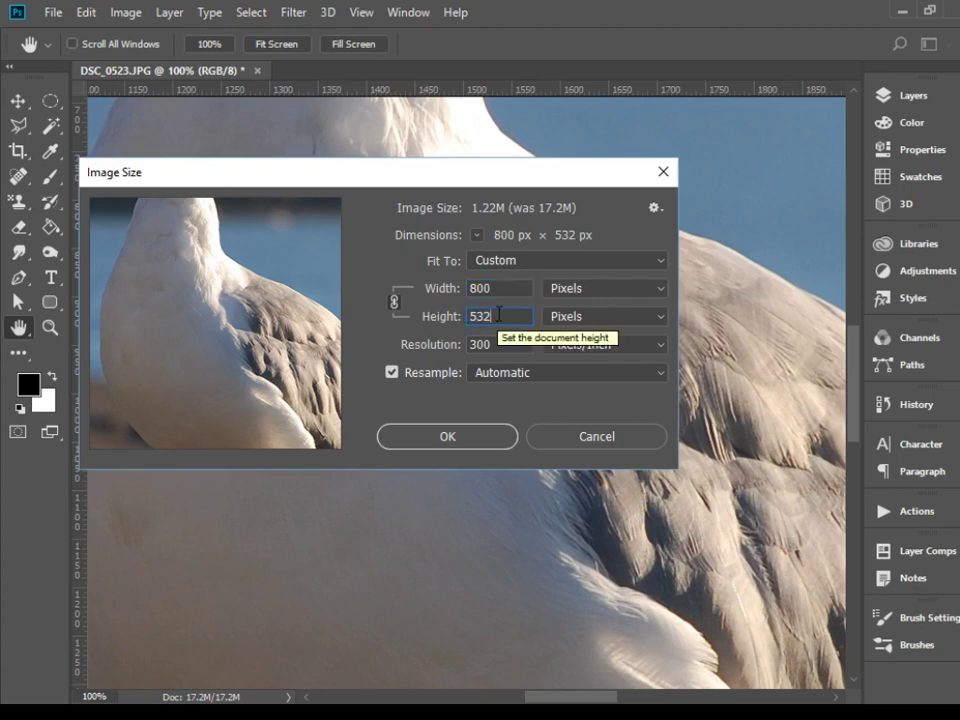
pyautogui.click(453, 437)
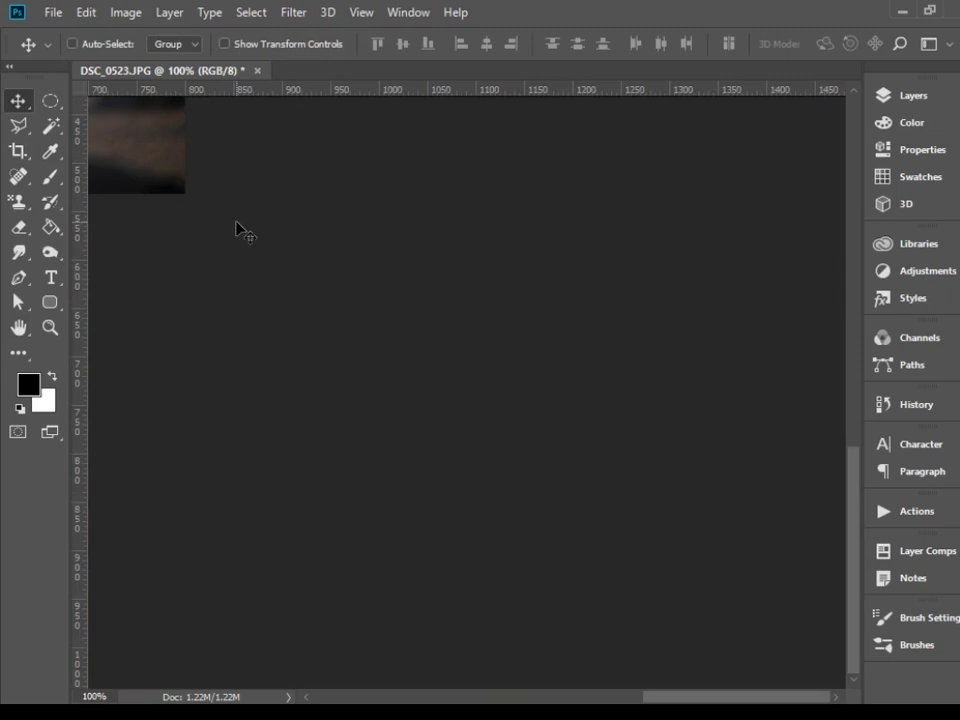
# Step: Fit the 800 x 532 photo to the window with Ctrl+0 and open the File menu
pyautogui.hotkey('ctrl', '0')
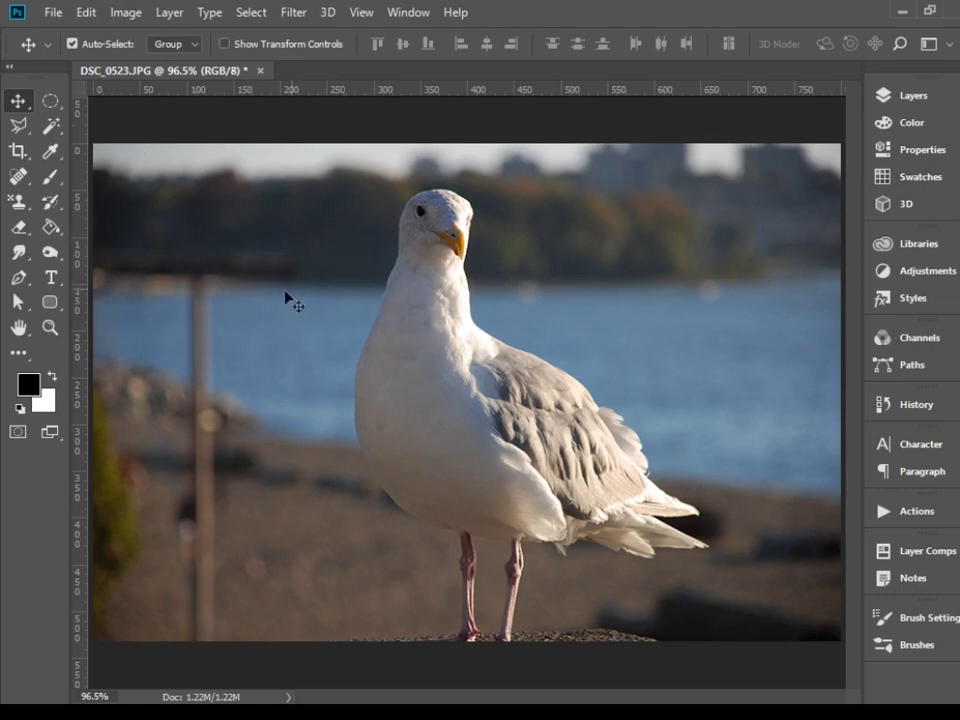
pyautogui.click(53, 13)
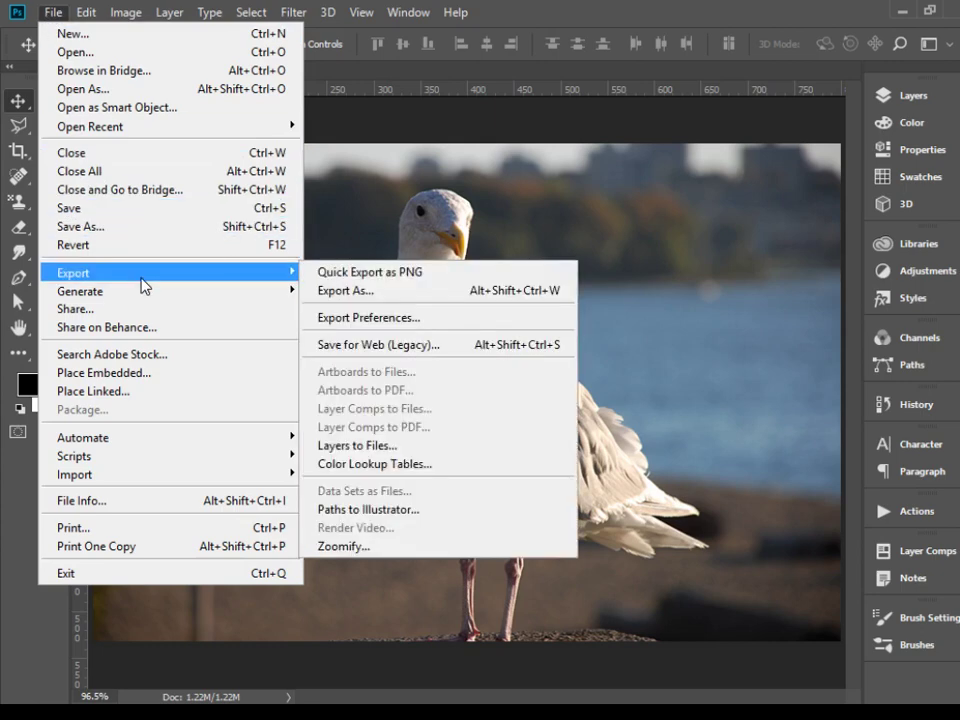
# Step: Open Save for Web (Legacy) from File > Export for the 800 × 532 seagull
pyautogui.moveTo(295, 290)
pyautogui.moveTo(208, 278)
pyautogui.click(395, 345)
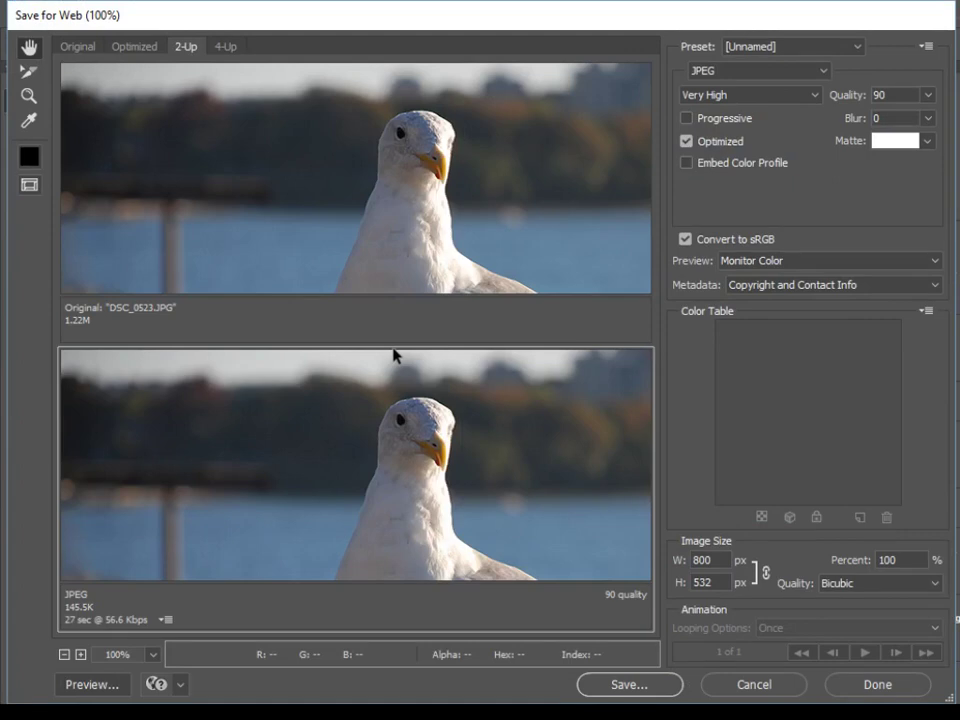
pyautogui.click(928, 95)
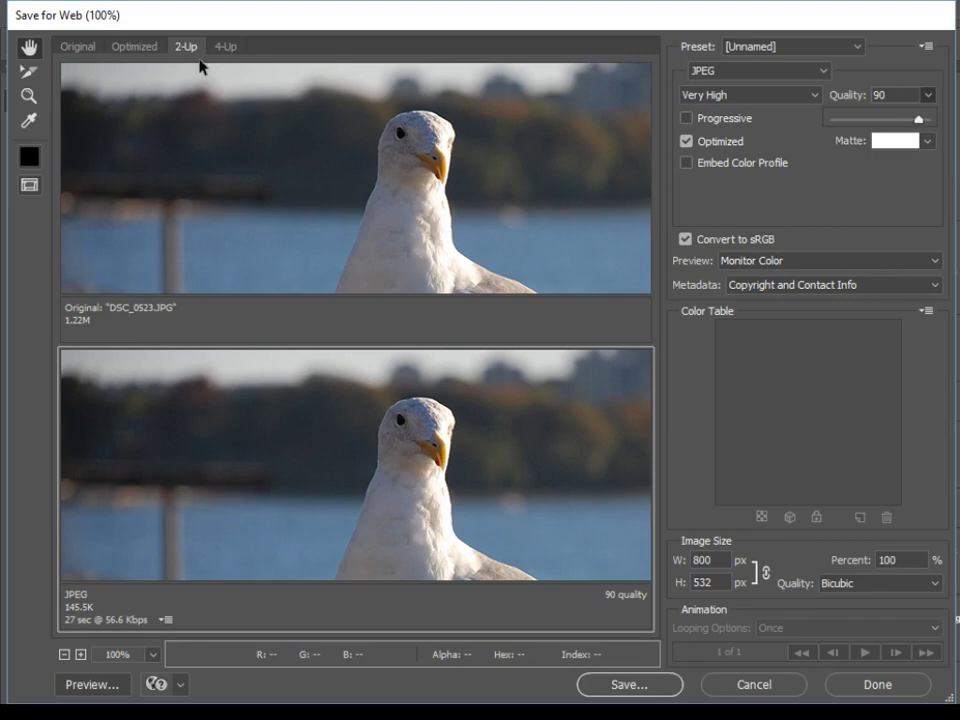
pyautogui.click(396, 178)
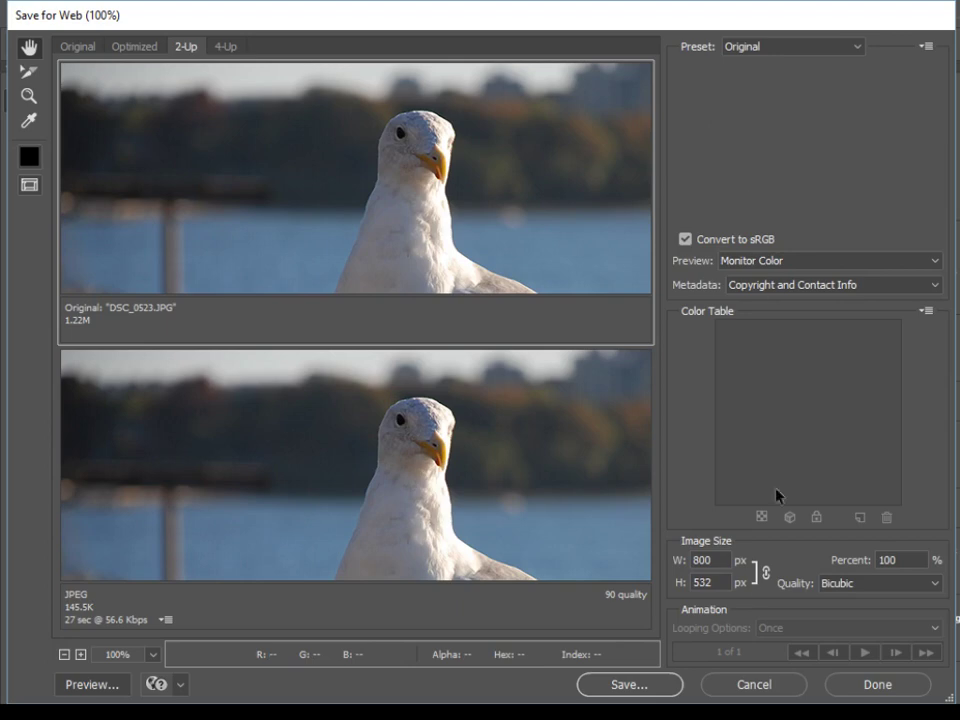
pyautogui.click(336, 482)
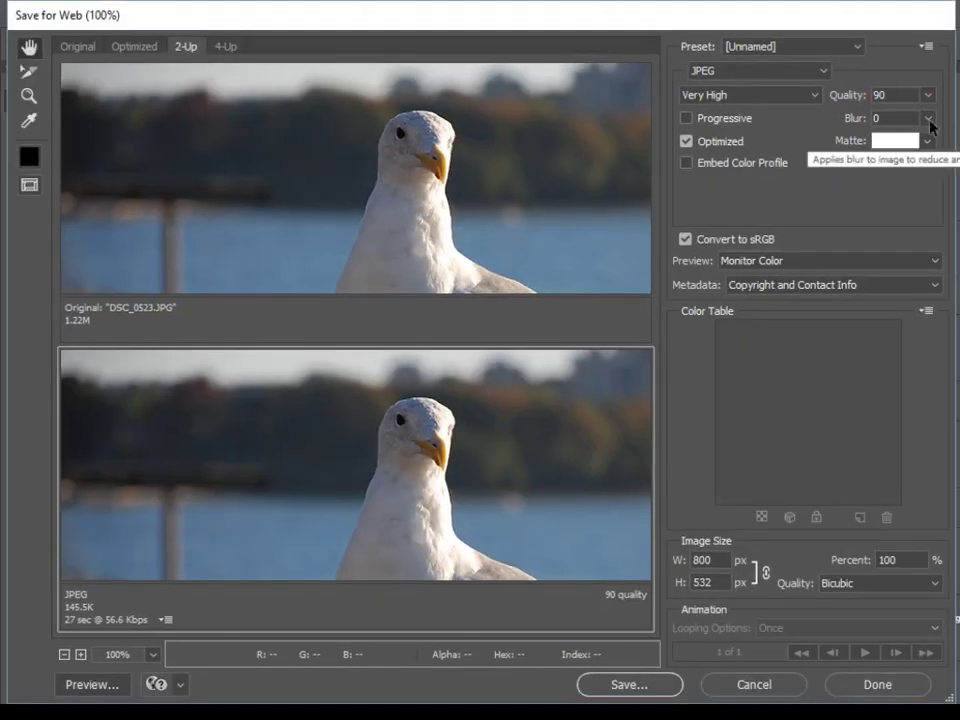
pyautogui.click(955, 116)
# Step: Lower the JPEG quality from 90 to 80, reducing the optimized file to 89.84K
pyautogui.moveTo(920, 122); pyautogui.dragTo(908, 128)
pyautogui.click(838, 183)
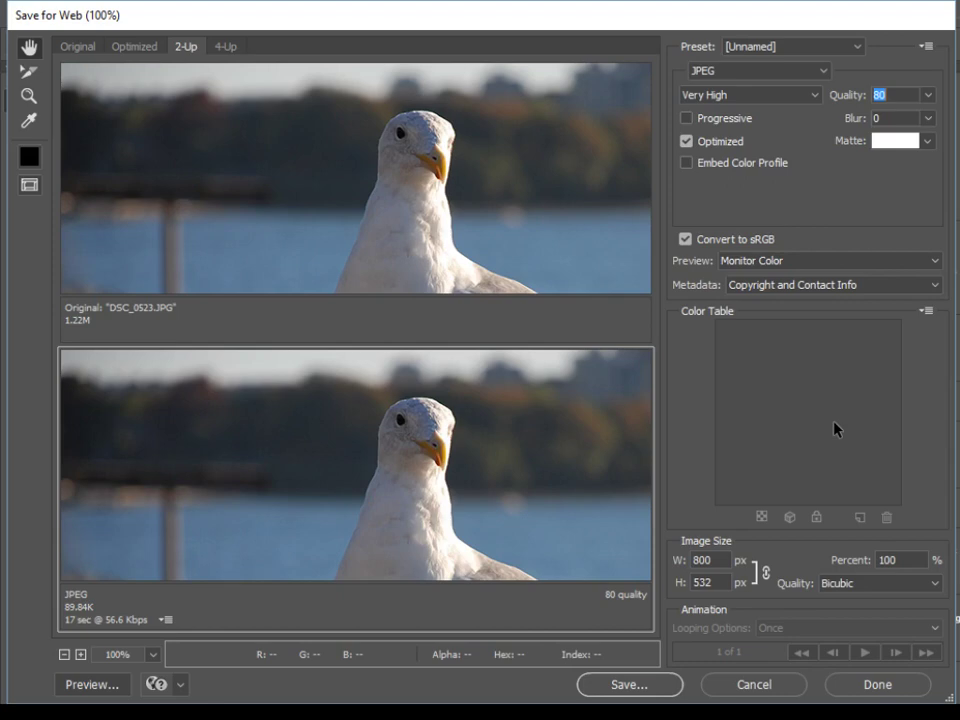
pyautogui.click(896, 96)
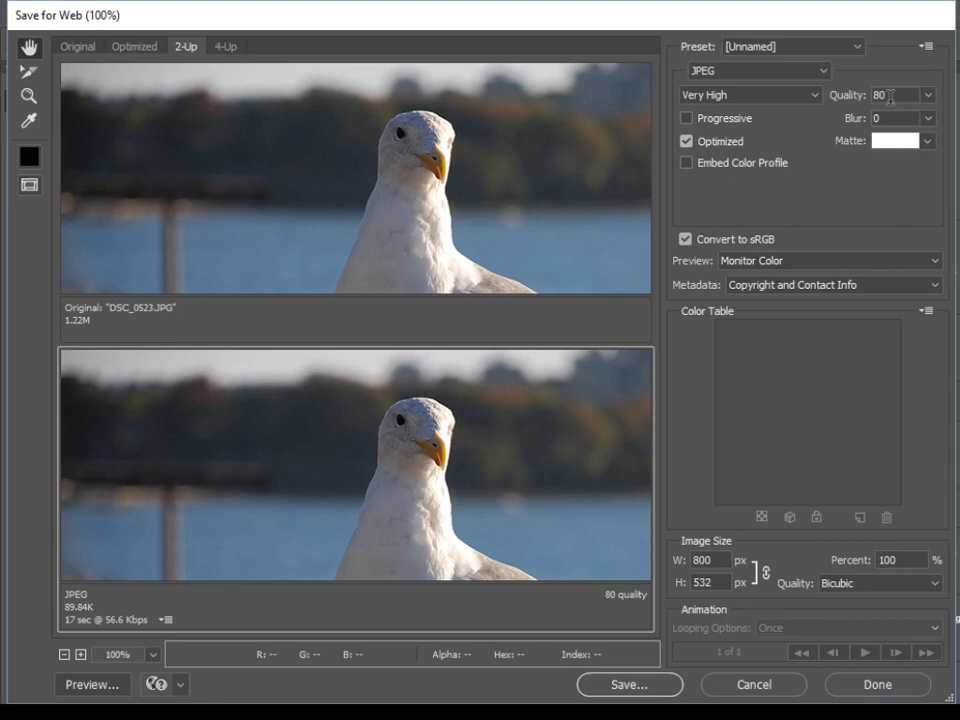